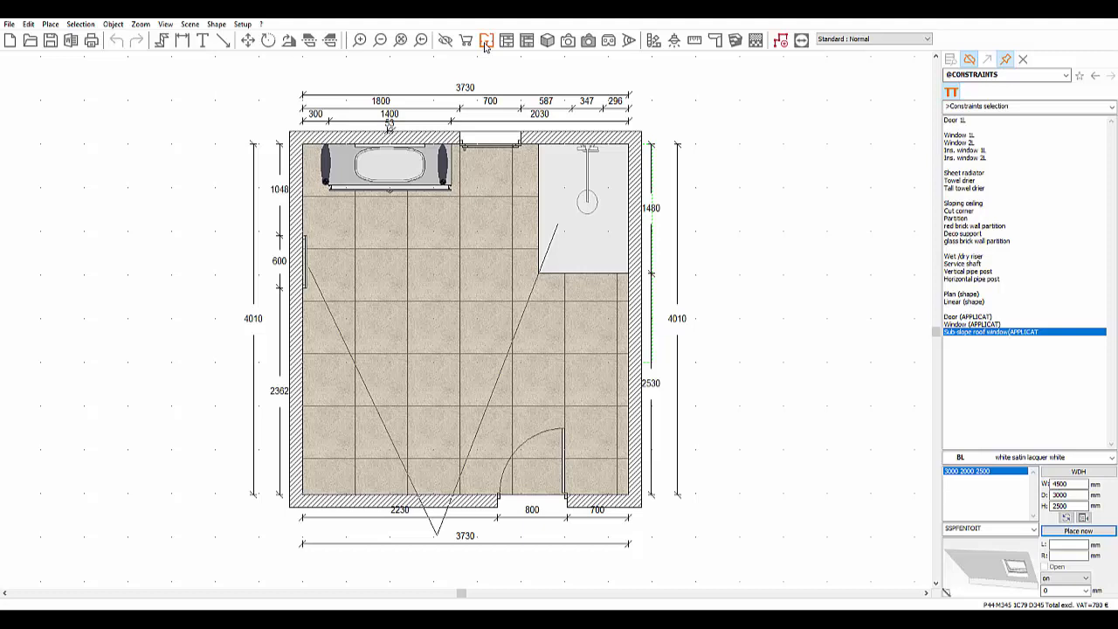
Select the contour running around the inside of the room's walls in the plan view.
{"action": "left_click", "coordinate": [484, 43]}
{"action": "right_click", "coordinate": [295, 196]}
{"action": "left_click", "coordinate": [325, 271]}
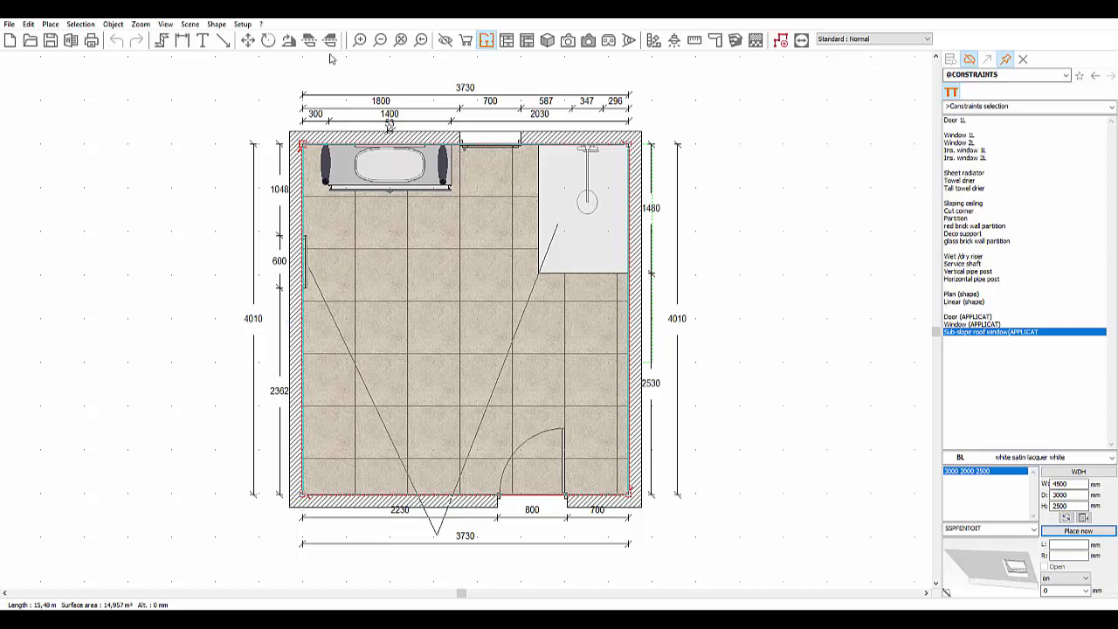
Start Automatic tiling for the selected contour and add a first empty tiling band.
{"action": "left_click", "coordinate": [187, 24]}
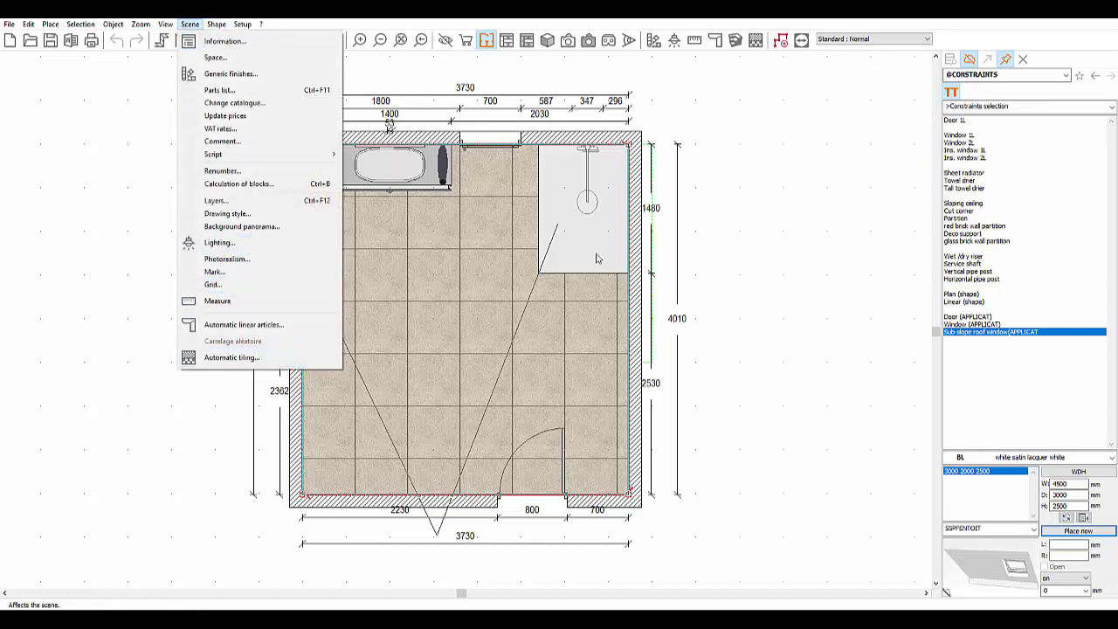
{"action": "left_click", "coordinate": [756, 42]}
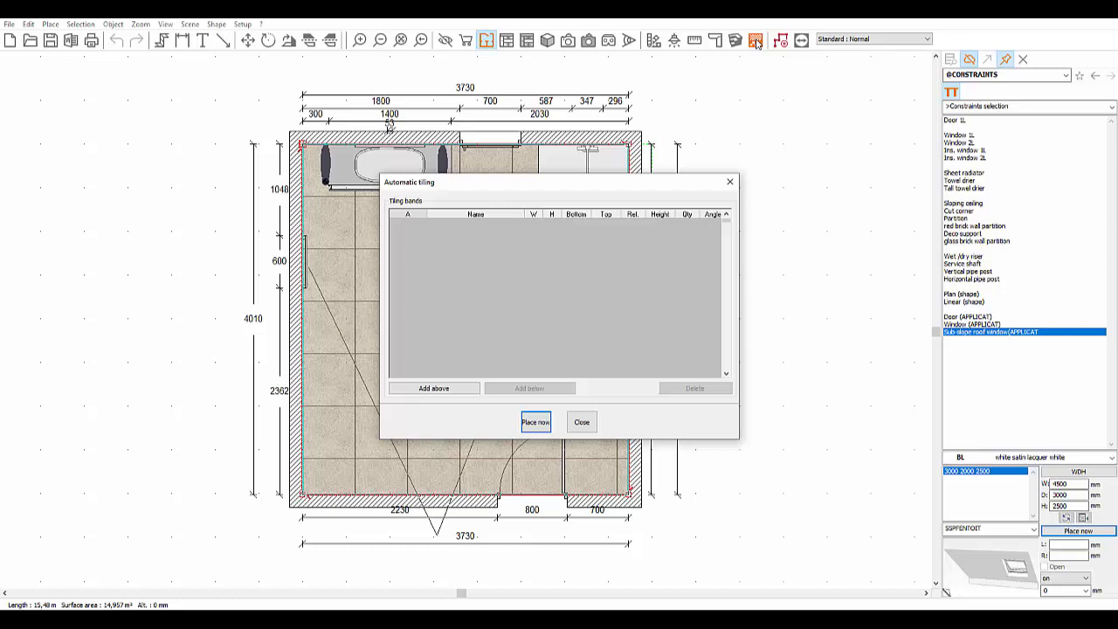
{"action": "left_click", "coordinate": [427, 389]}
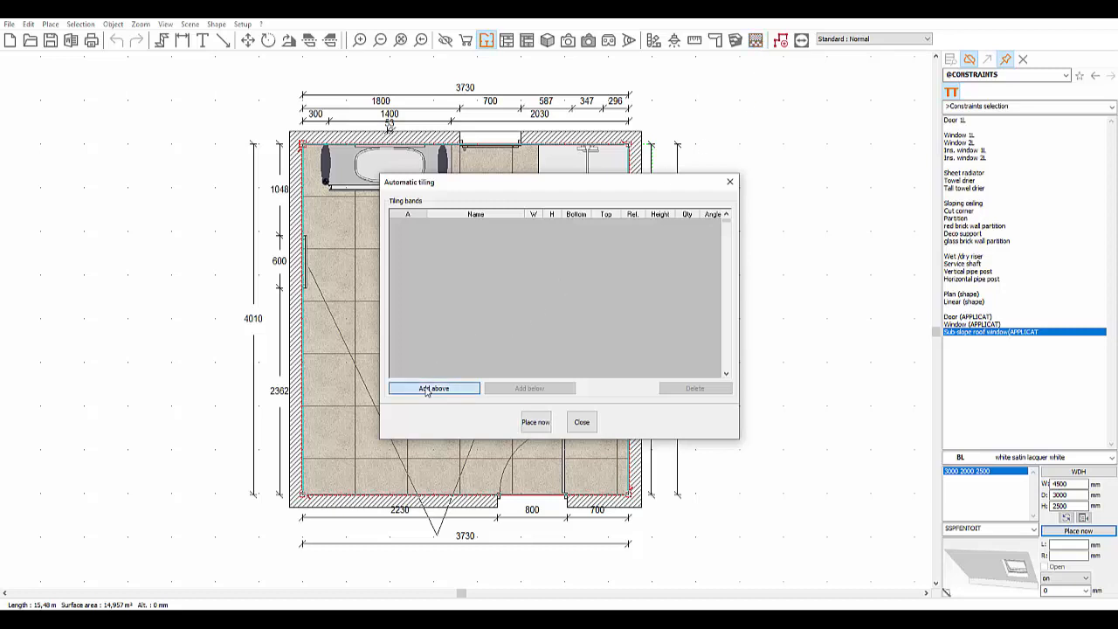
{"action": "left_click", "coordinate": [1066, 76]}
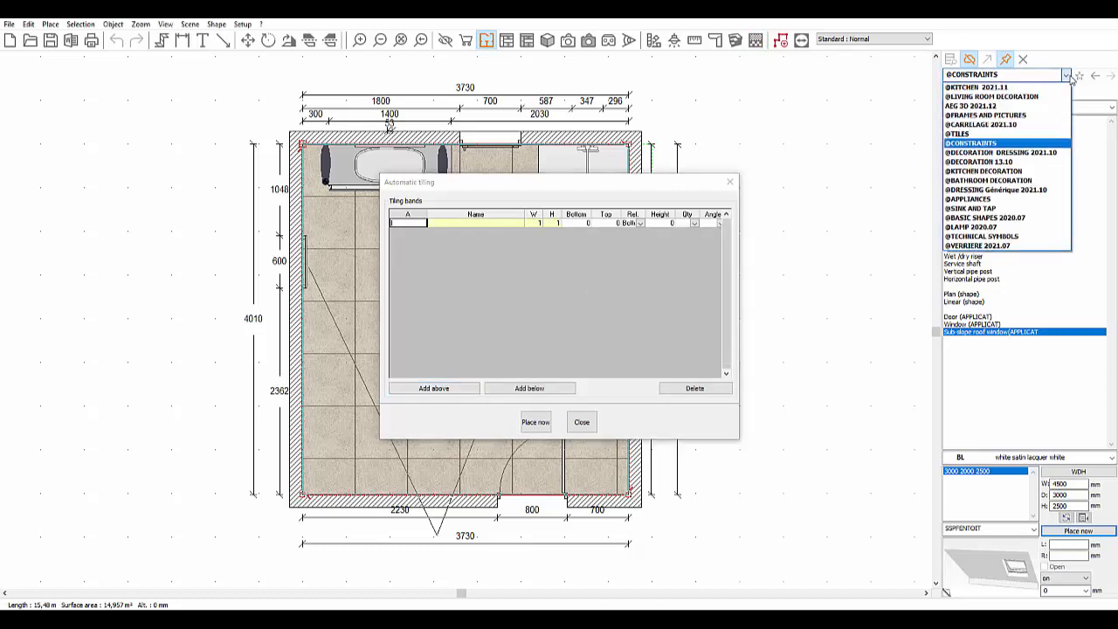
{"action": "left_click", "coordinate": [967, 141]}
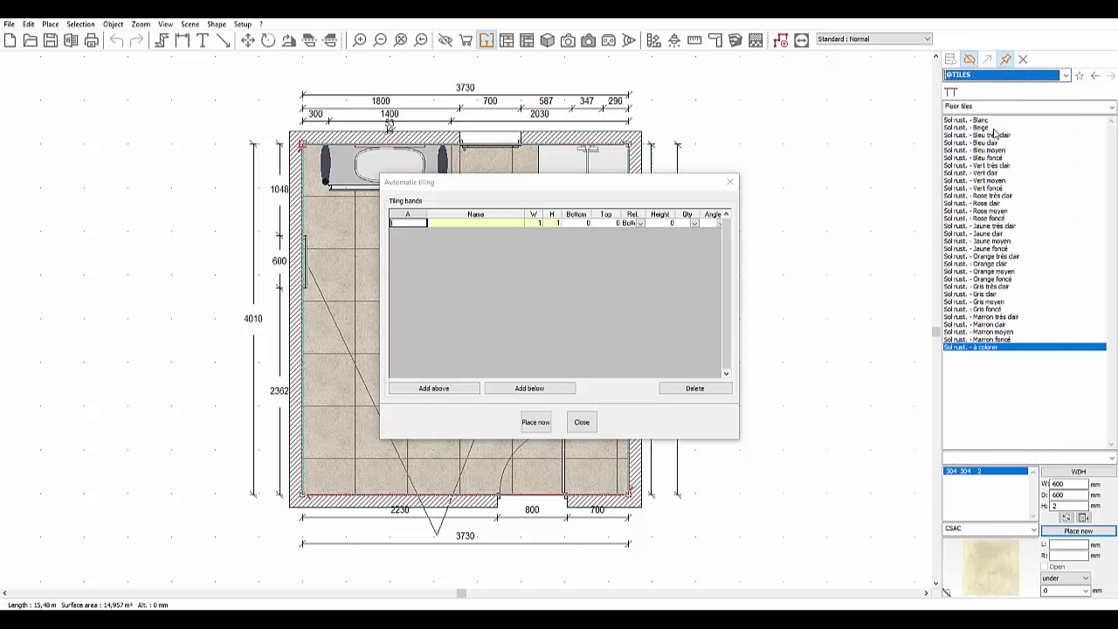
{"action": "left_click", "coordinate": [1112, 107]}
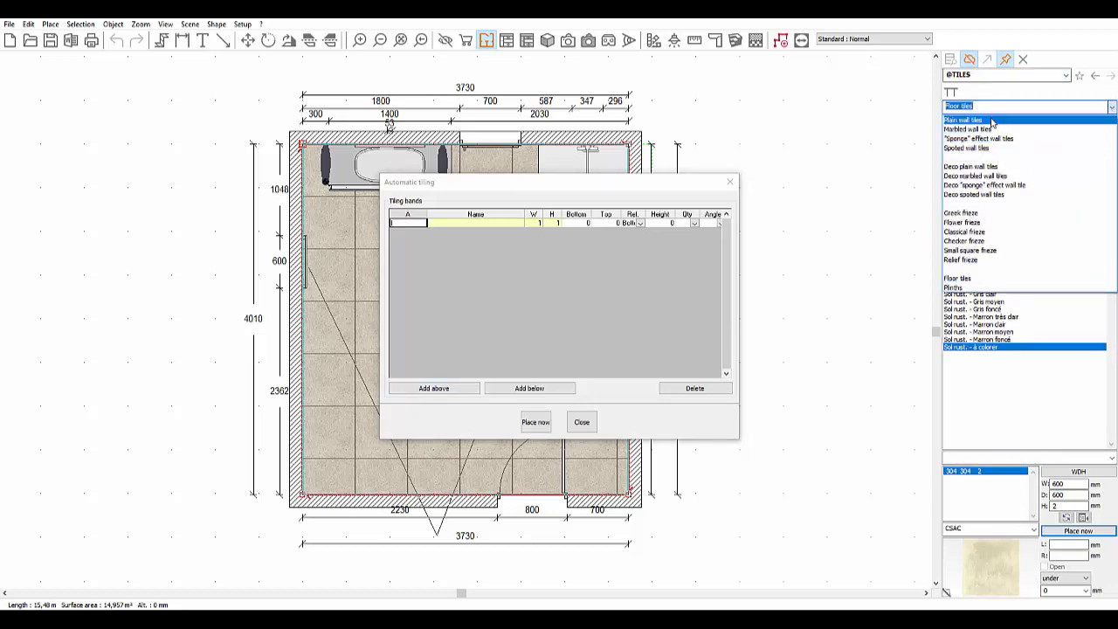
{"action": "left_click", "coordinate": [992, 120]}
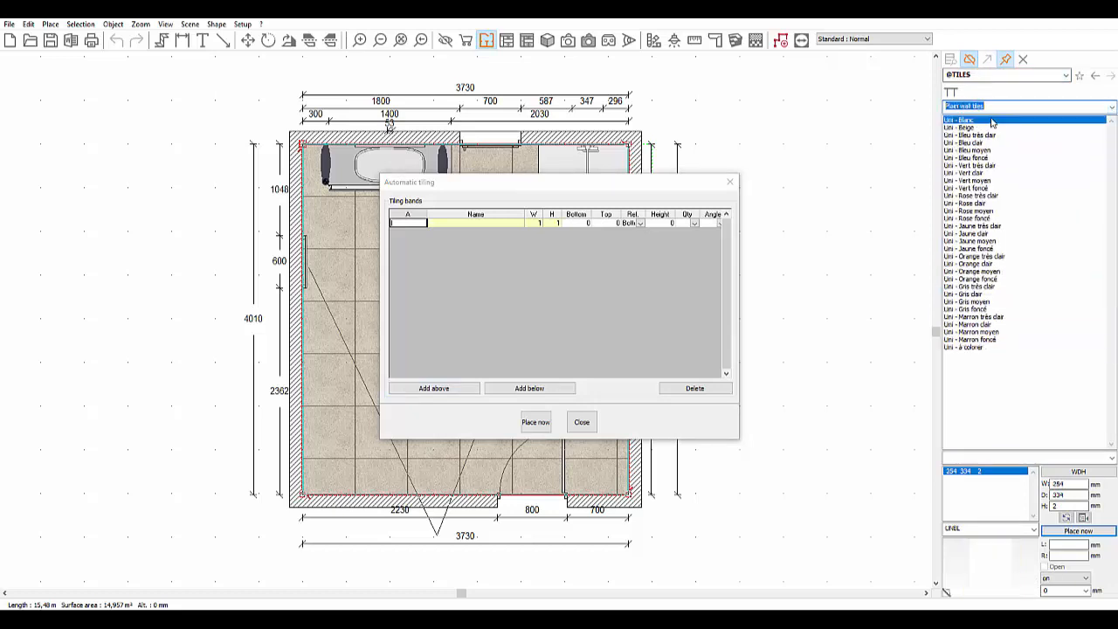
{"action": "left_click", "coordinate": [984, 309]}
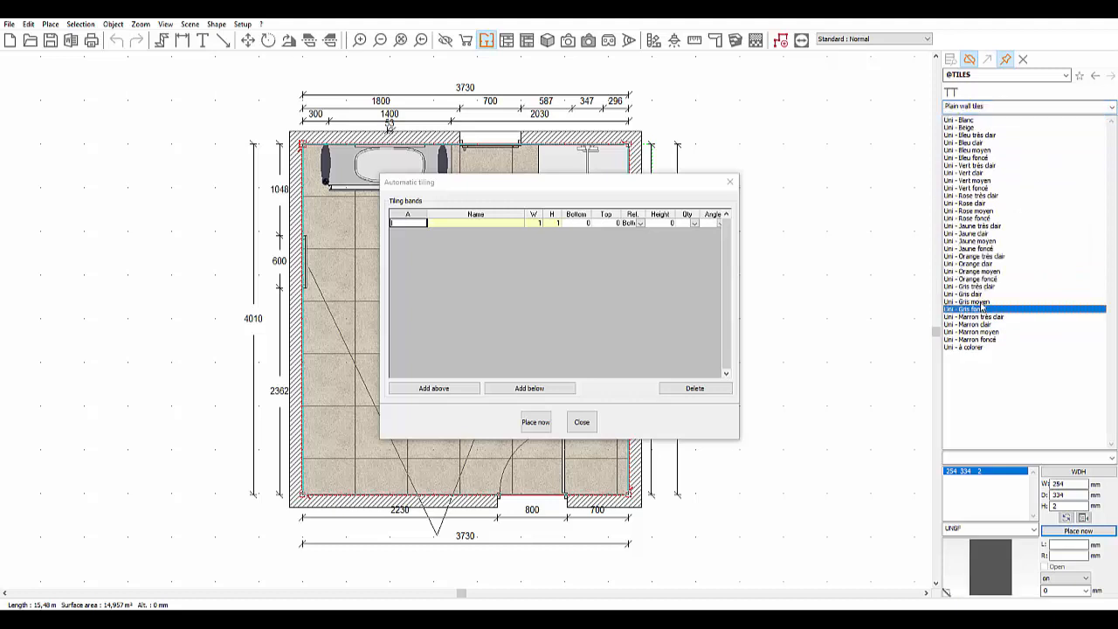
{"action": "left_click", "coordinate": [982, 302]}
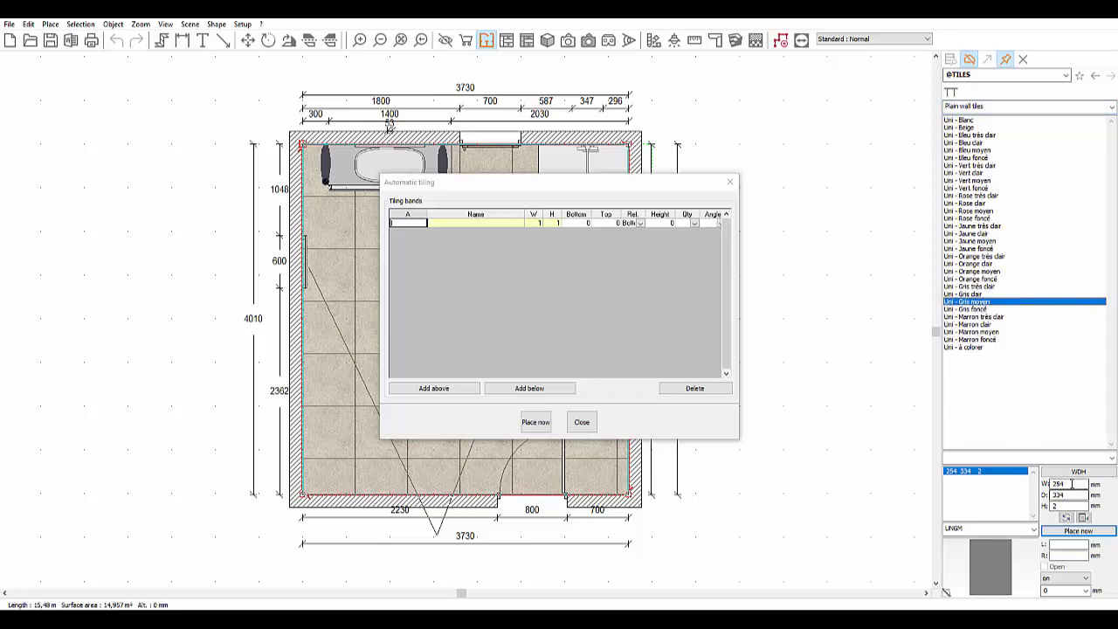
Set the tile size to 400 mm wide by 200 mm deep and assign the tile to the empty band.
{"action": "double_click", "coordinate": [1072, 483]}
{"action": "type", "text": "40"}
{"action": "type", "text": "200"}
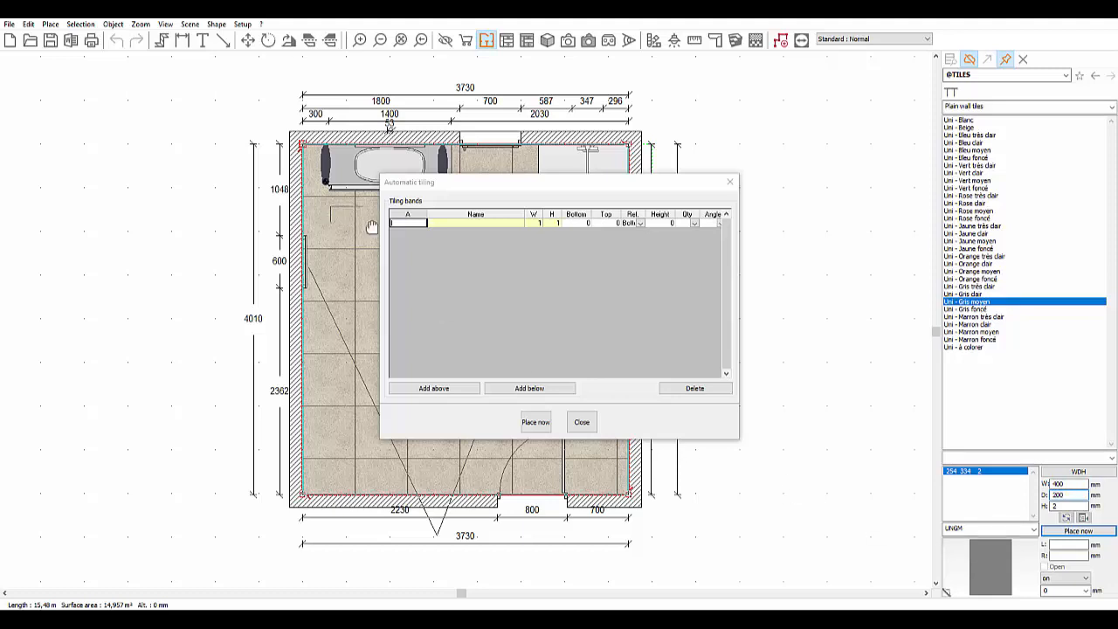
{"action": "left_click", "coordinate": [450, 223]}
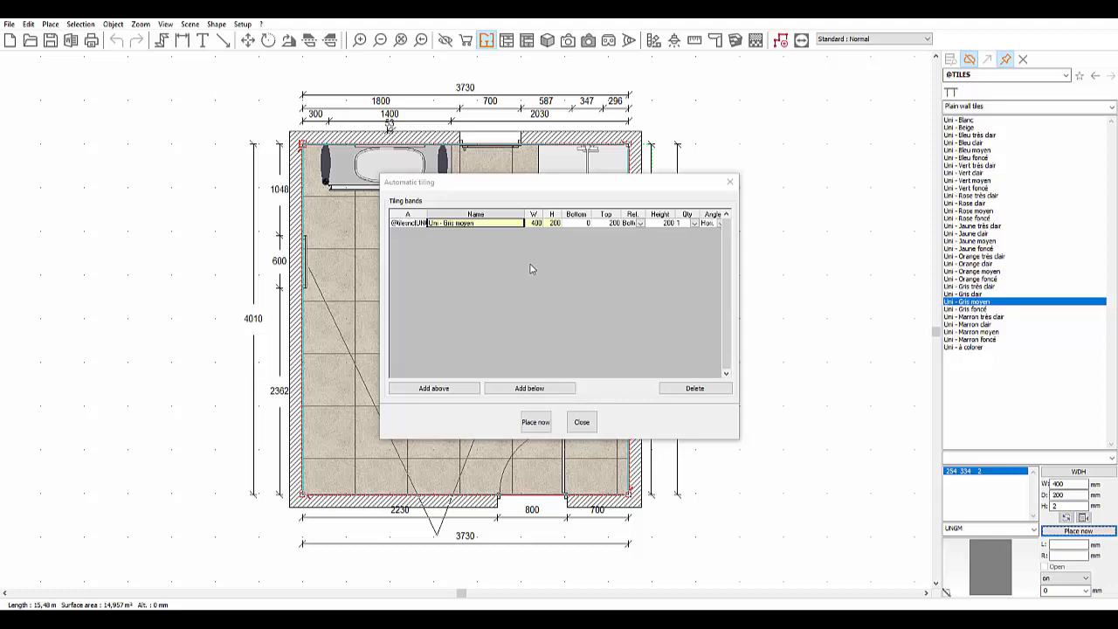
Examine the Uni - Gris moyen band's name, tile size, bottom, top and height values and its reference options.
{"action": "left_click", "coordinate": [476, 225]}
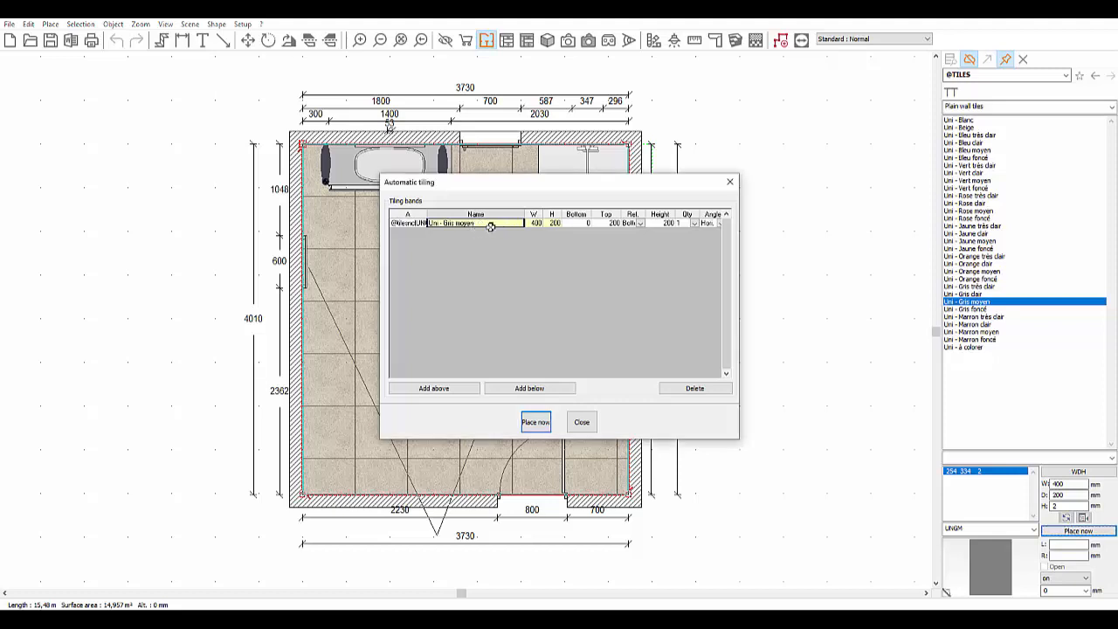
{"action": "left_click", "coordinate": [535, 224]}
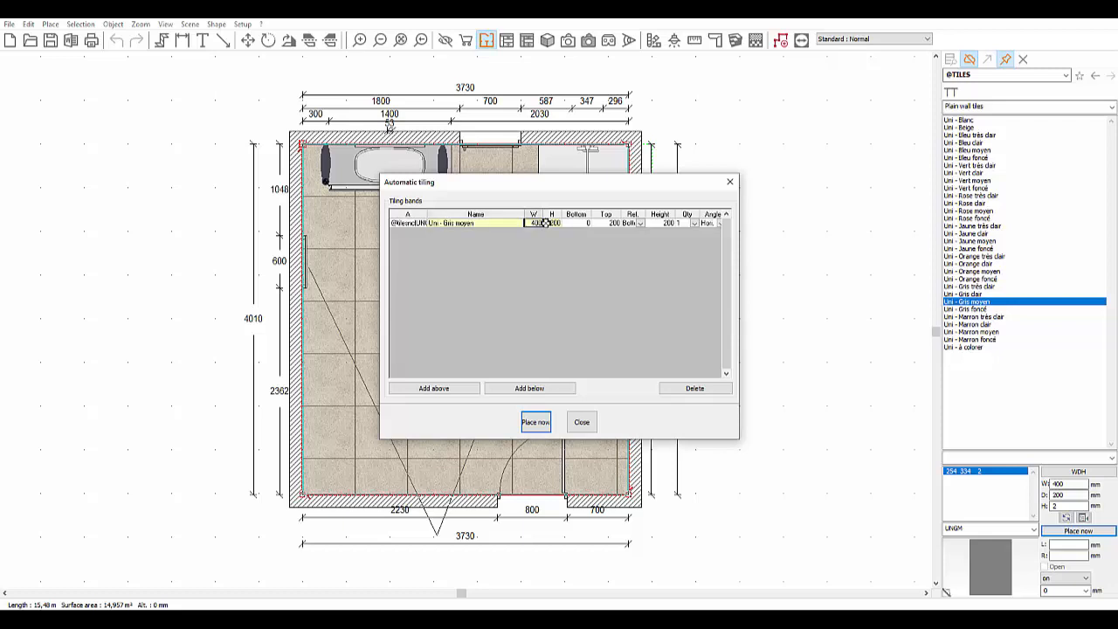
{"action": "left_click", "coordinate": [548, 222]}
{"action": "left_click", "coordinate": [583, 224]}
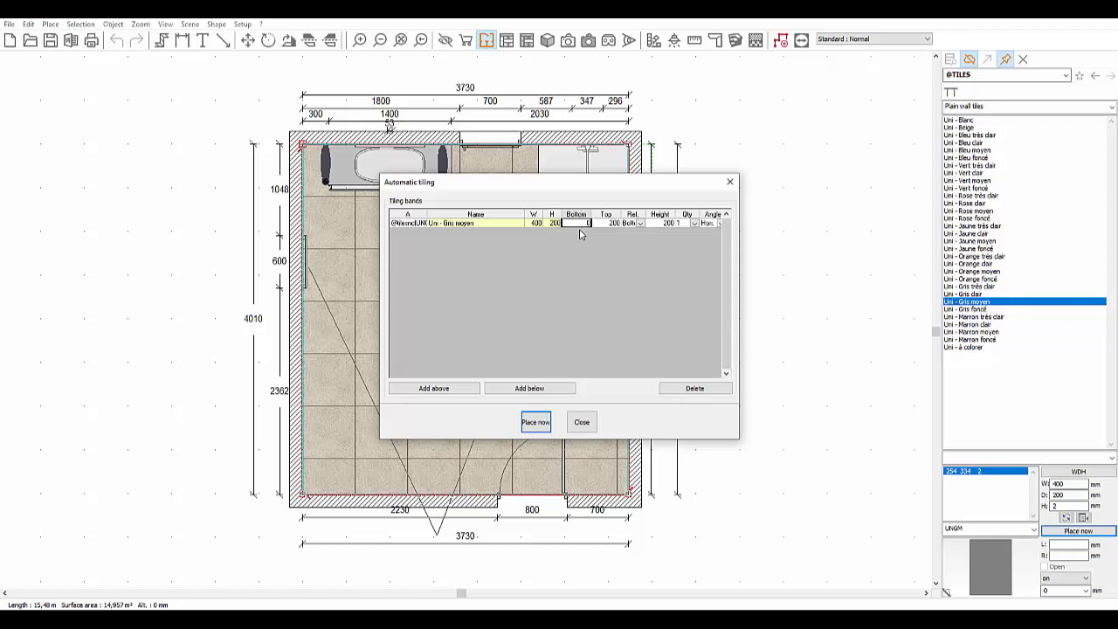
{"action": "left_click", "coordinate": [606, 222]}
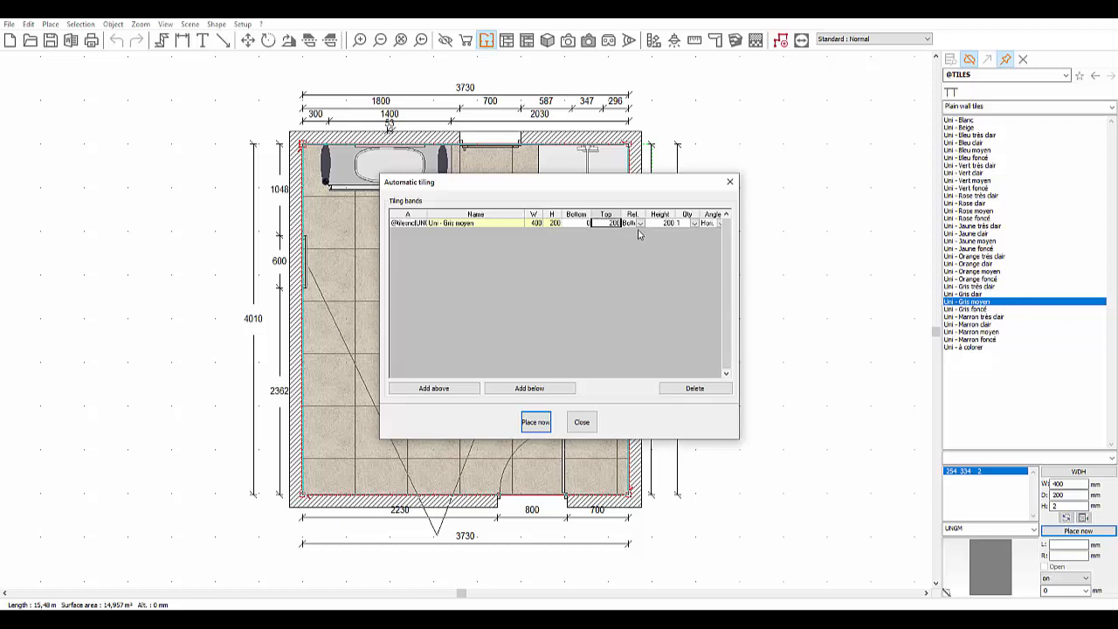
{"action": "left_click", "coordinate": [640, 223]}
{"action": "left_click", "coordinate": [635, 240]}
{"action": "left_click", "coordinate": [641, 224]}
{"action": "left_click", "coordinate": [638, 233]}
{"action": "left_click", "coordinate": [661, 222]}
Set the Uni - Gris moyen band's quantity to 6 tile rows.
{"action": "left_click", "coordinate": [694, 224]}
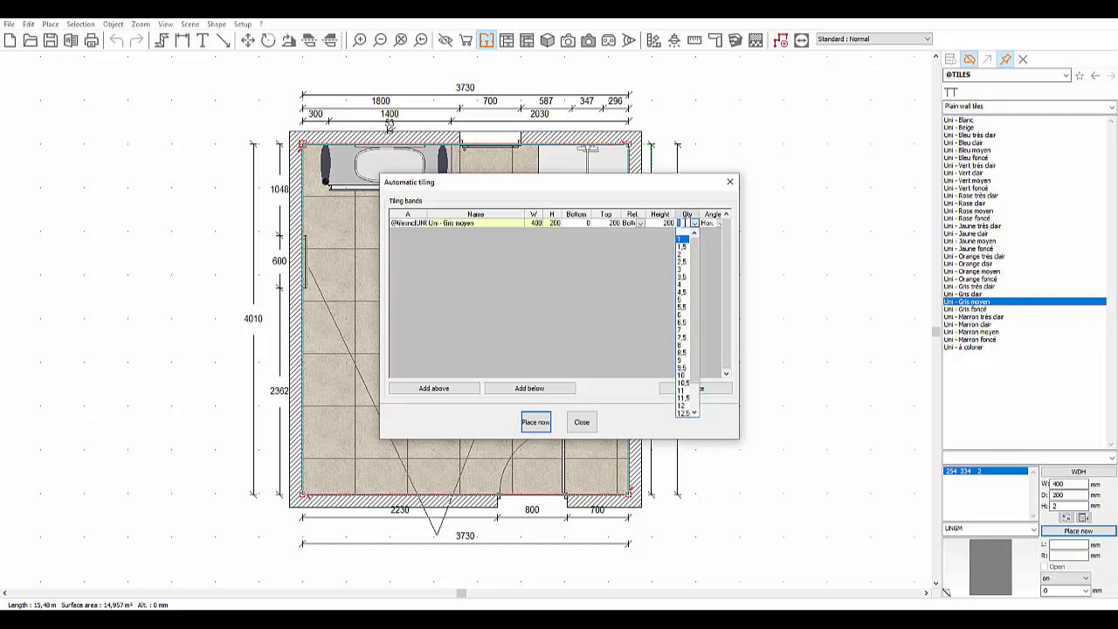
{"action": "left_click", "coordinate": [683, 238]}
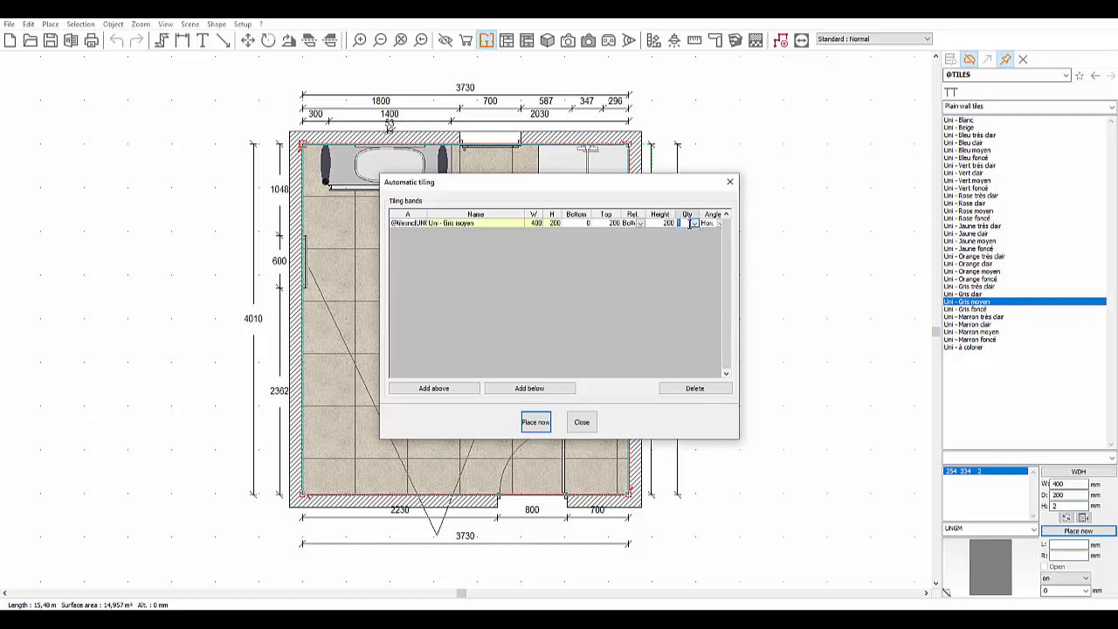
{"action": "left_click", "coordinate": [610, 223]}
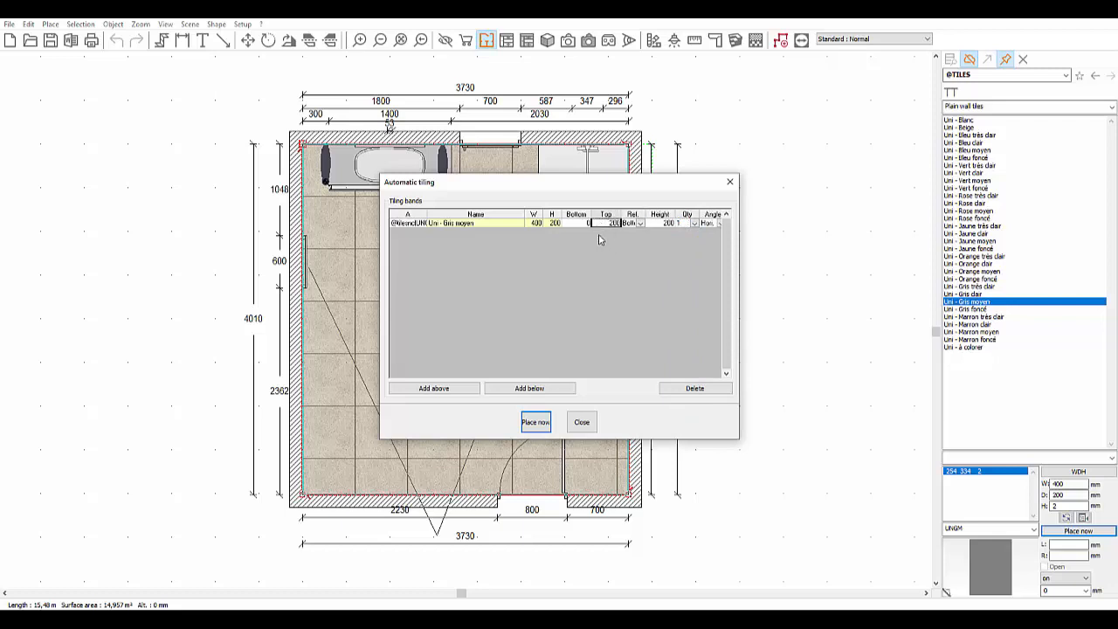
{"action": "left_click", "coordinate": [694, 224]}
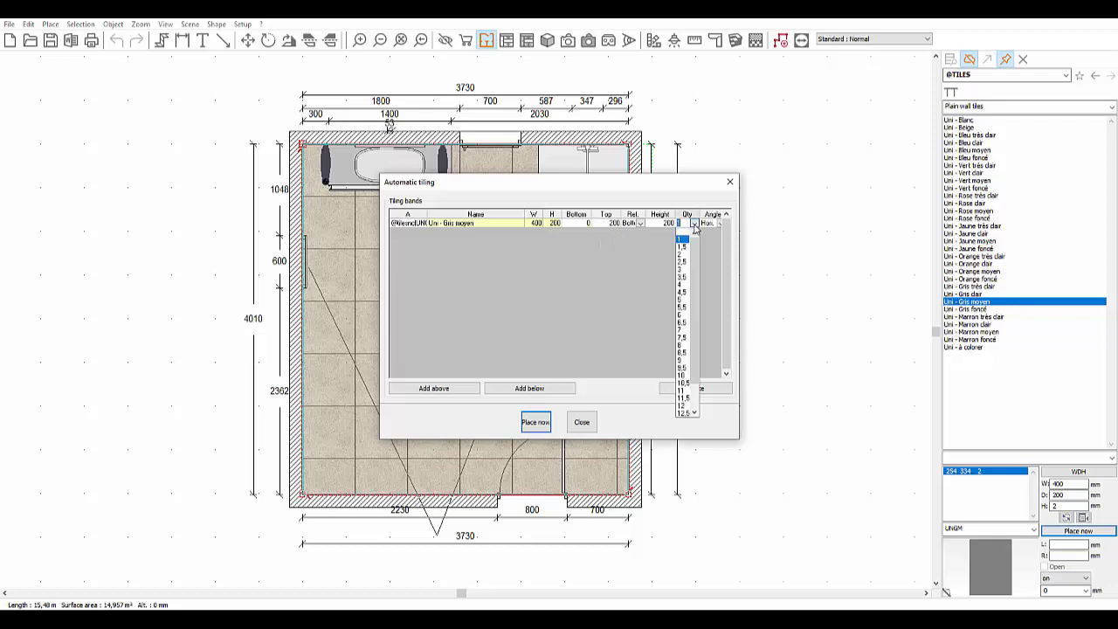
{"action": "left_click", "coordinate": [682, 316]}
Try the vertical and diagonal angles on the Uni - Gris moyen band and return it to horizontal.
{"action": "left_click", "coordinate": [711, 224]}
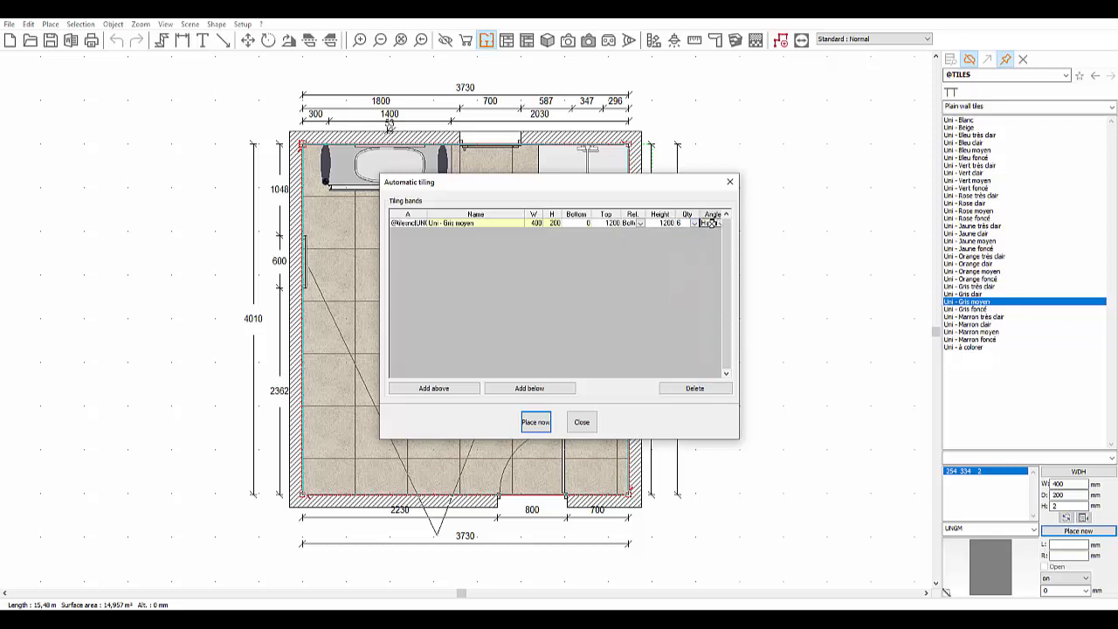
{"action": "left_click", "coordinate": [718, 226]}
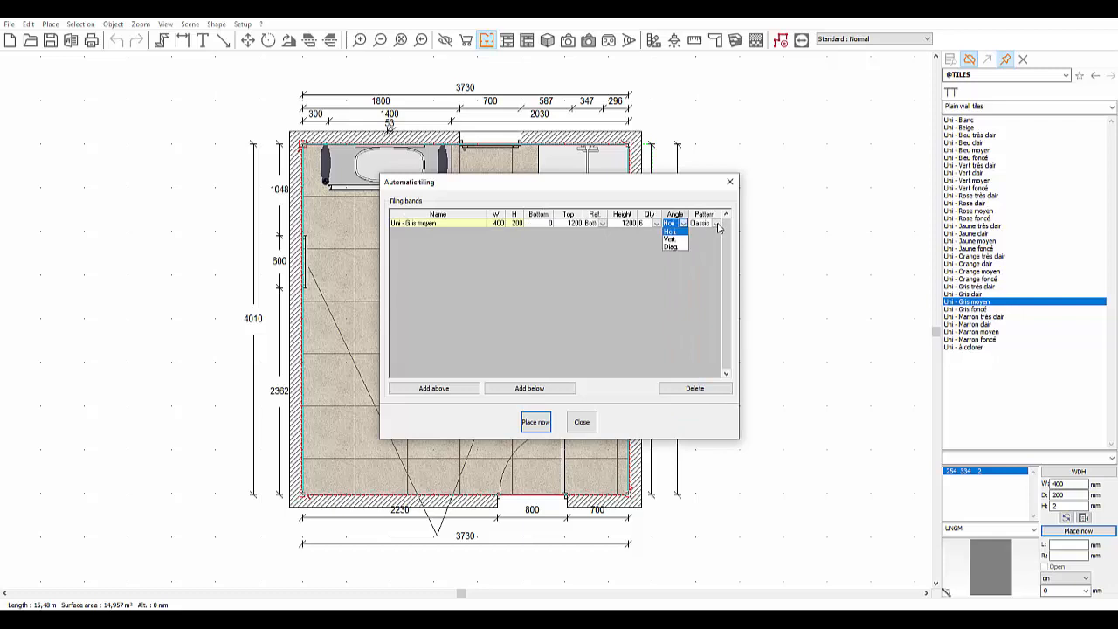
{"action": "left_click", "coordinate": [675, 242]}
{"action": "left_click", "coordinate": [683, 224]}
{"action": "left_click", "coordinate": [680, 248]}
{"action": "left_click", "coordinate": [684, 224]}
{"action": "left_click", "coordinate": [675, 234]}
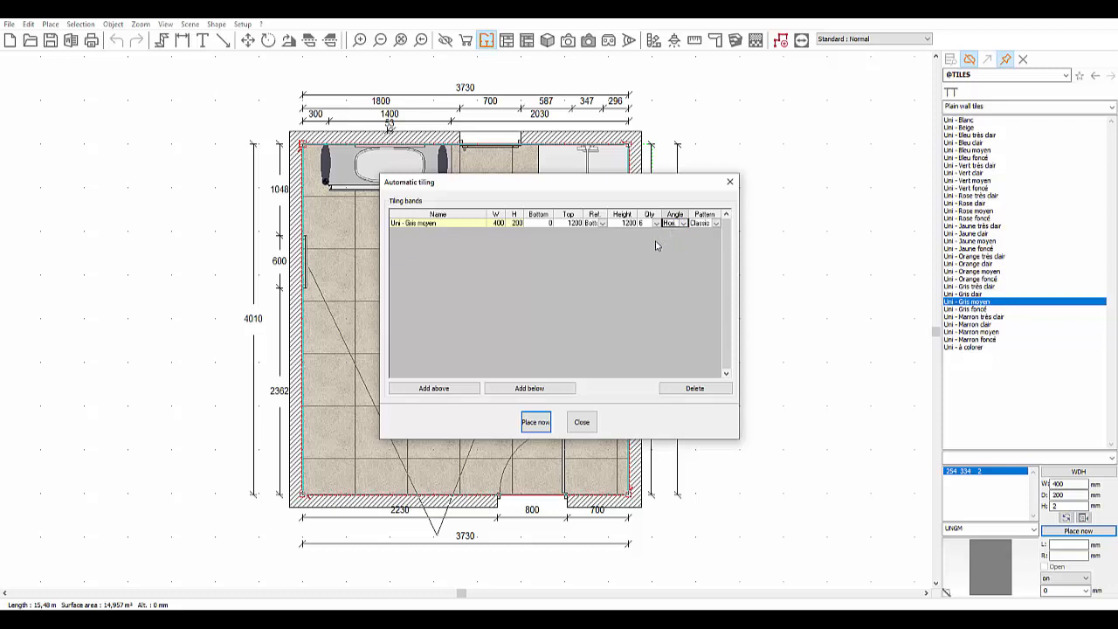
Add a band above the first one and fill it with Uni - Gris très clair tiles sized 400 by 200 mm.
{"action": "left_click", "coordinate": [434, 388]}
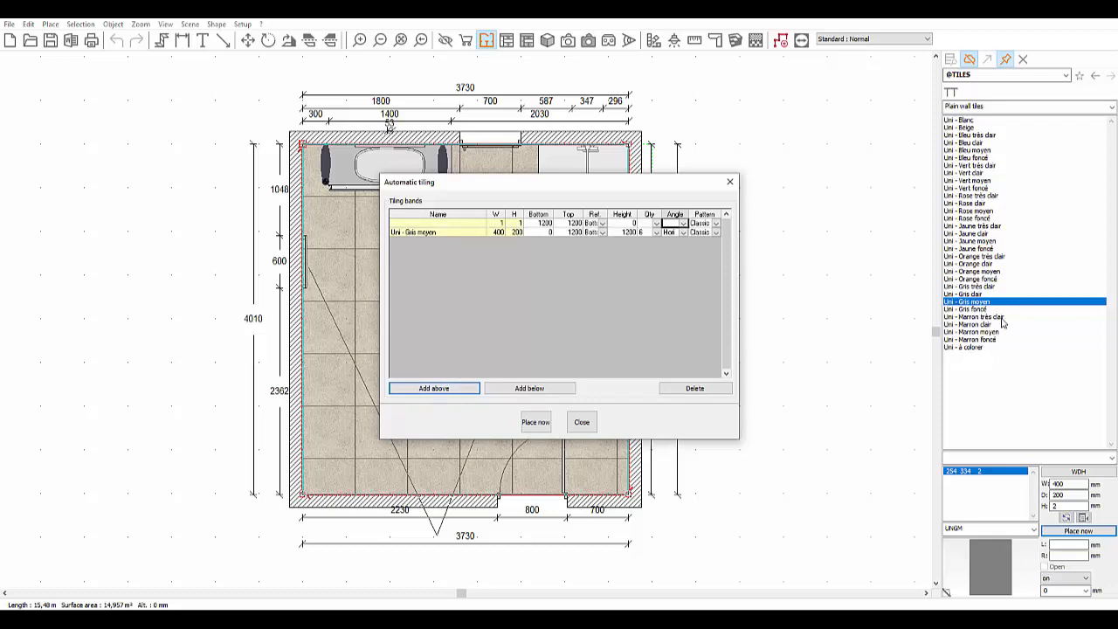
{"action": "left_click", "coordinate": [969, 286]}
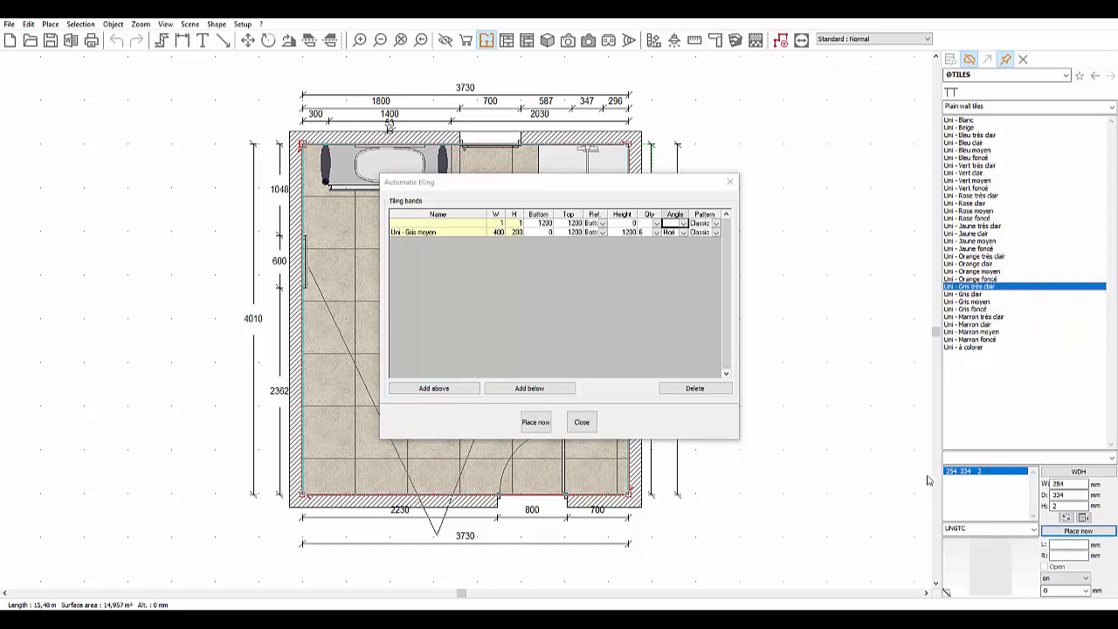
{"action": "double_click", "coordinate": [1077, 484]}
{"action": "type", "text": "400"}
{"action": "double_click", "coordinate": [1070, 495]}
{"action": "type", "text": "200"}
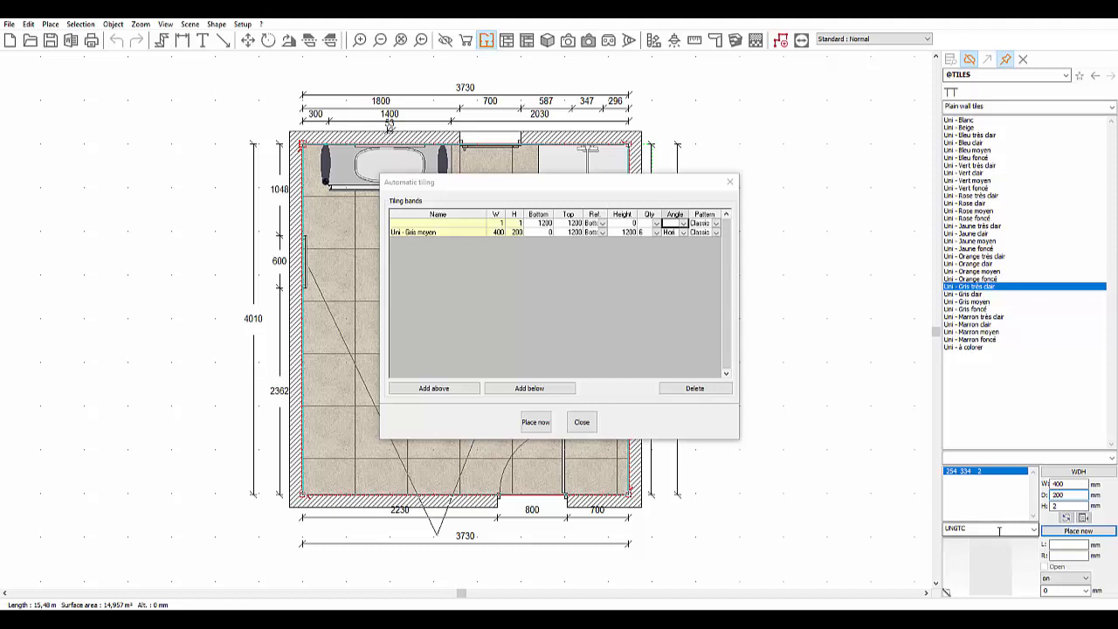
{"action": "left_click", "coordinate": [439, 223]}
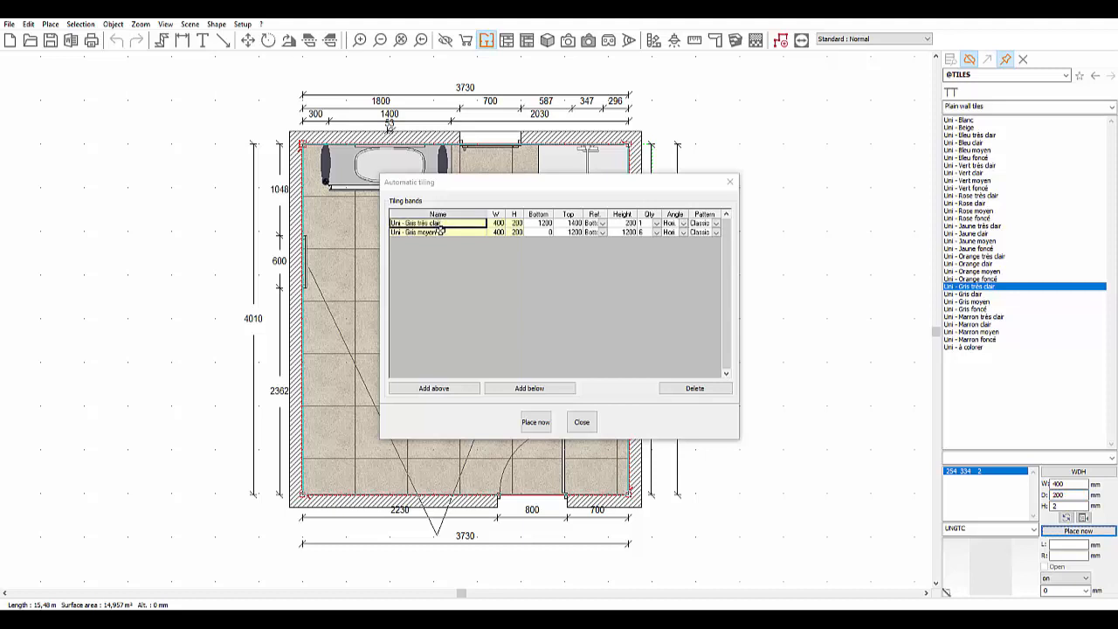
Set the Uni - Gris très clair band's angle to vertical and its top height to 2500 mm.
{"action": "left_click", "coordinate": [683, 224]}
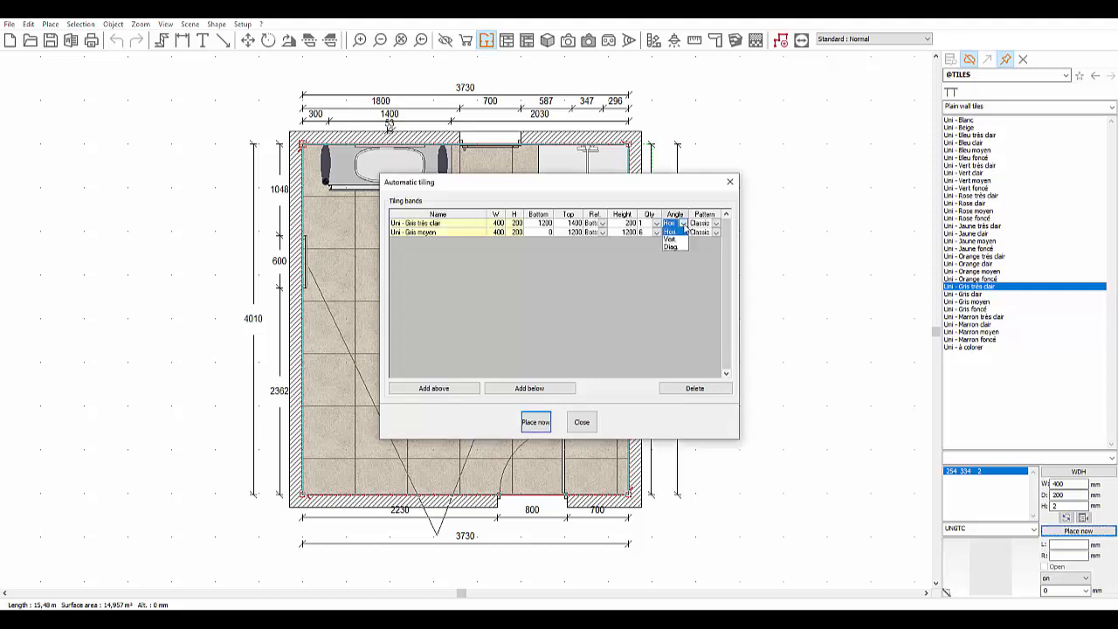
{"action": "left_click", "coordinate": [671, 239]}
{"action": "left_click", "coordinate": [581, 223]}
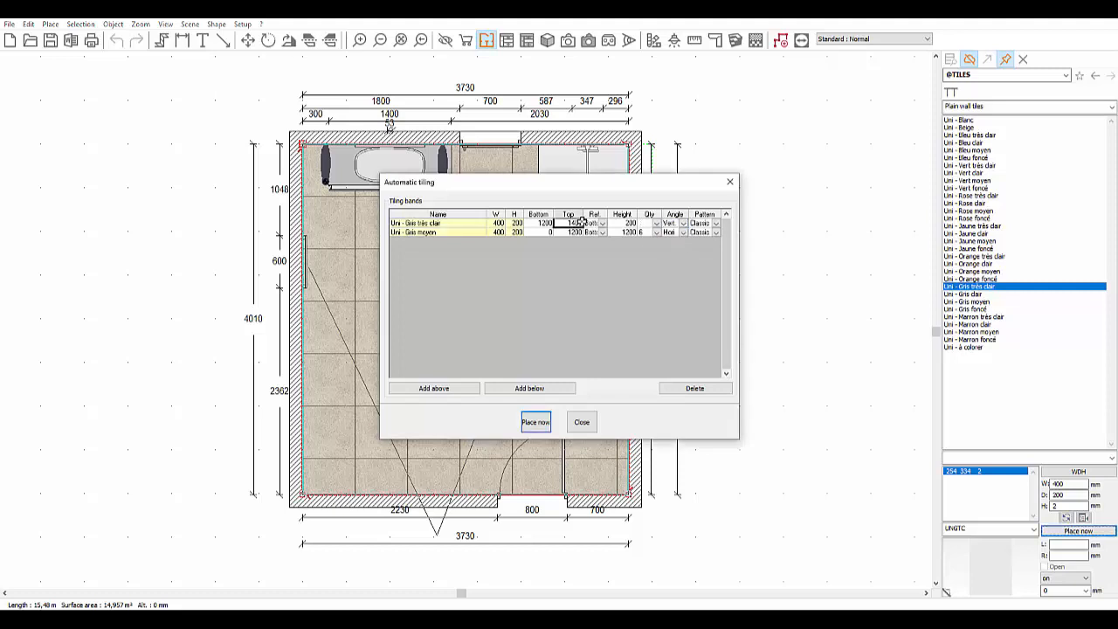
{"action": "type", "text": "2500"}
{"action": "key", "text": "Return"}
Place both tiling bands on the walls and inspect the tiled bathroom in the realistic perspective view.
{"action": "left_click", "coordinate": [534, 425]}
{"action": "left_click", "coordinate": [568, 40]}
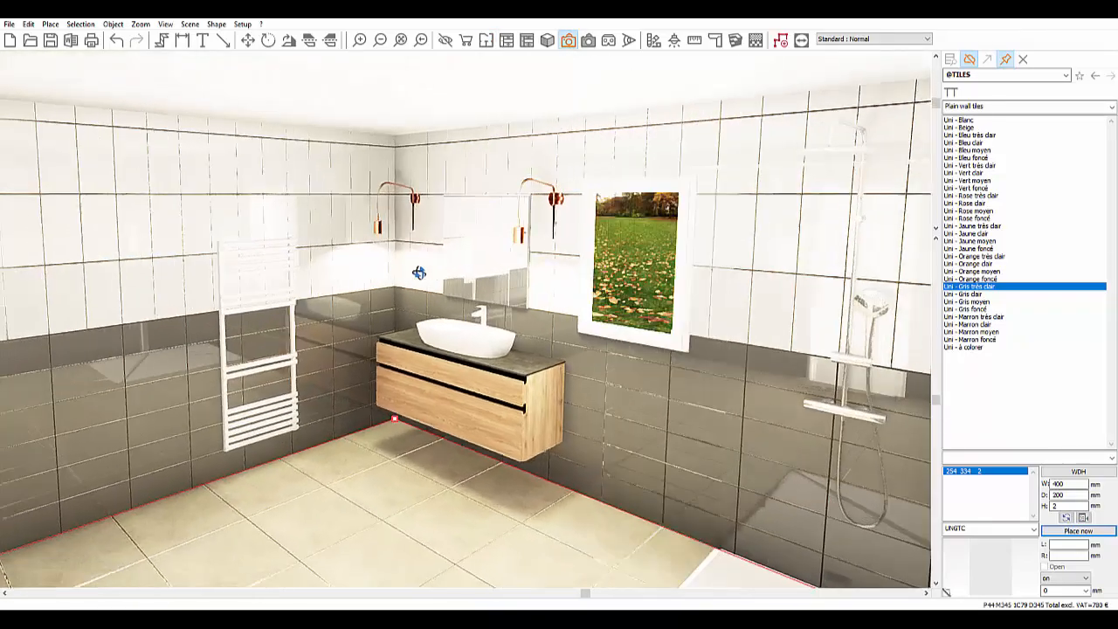
{"action": "middle_click_drag", "start_coordinate": [420, 272], "coordinate": [171, 242]}
{"action": "middle_click_drag", "start_coordinate": [276, 244], "coordinate": [767, 237]}
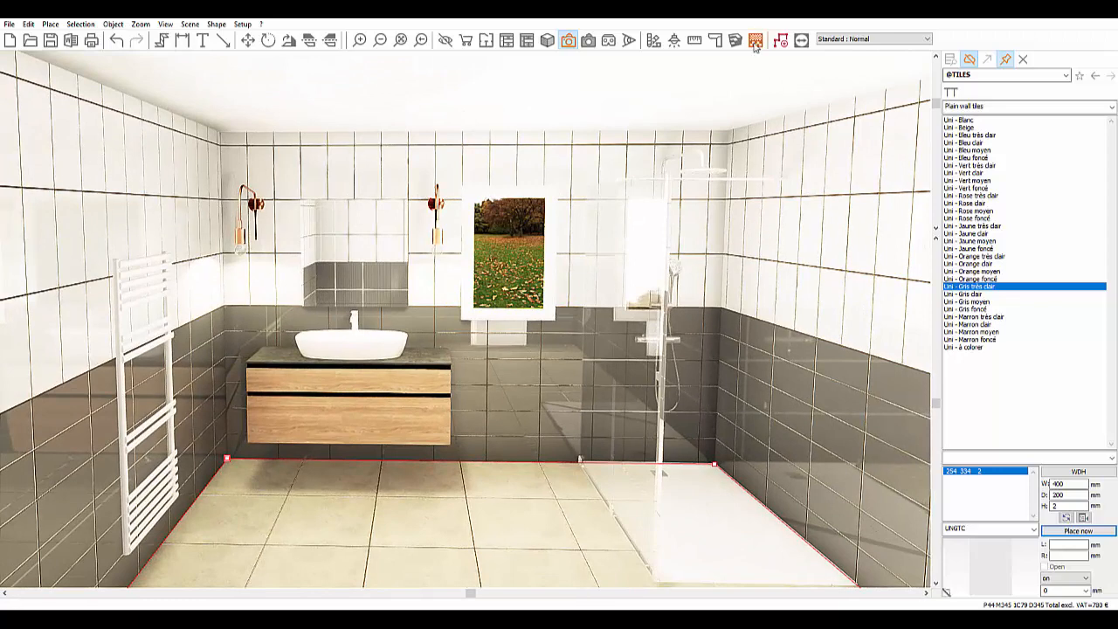
Reopen the Automatic tiling settings for the tiled walls.
{"action": "left_click", "coordinate": [755, 44]}
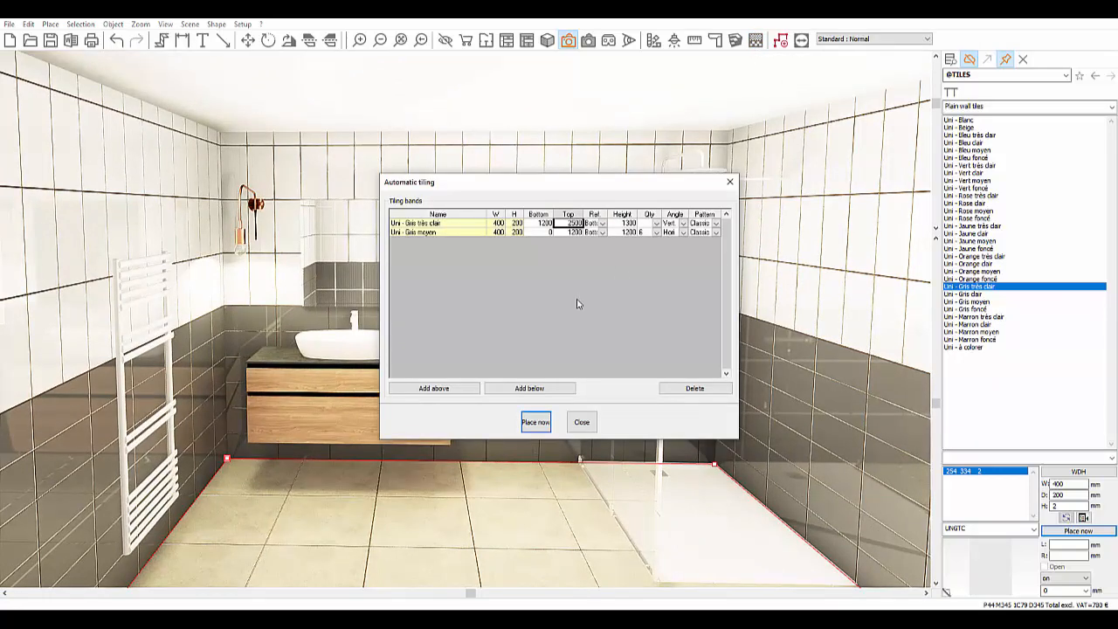